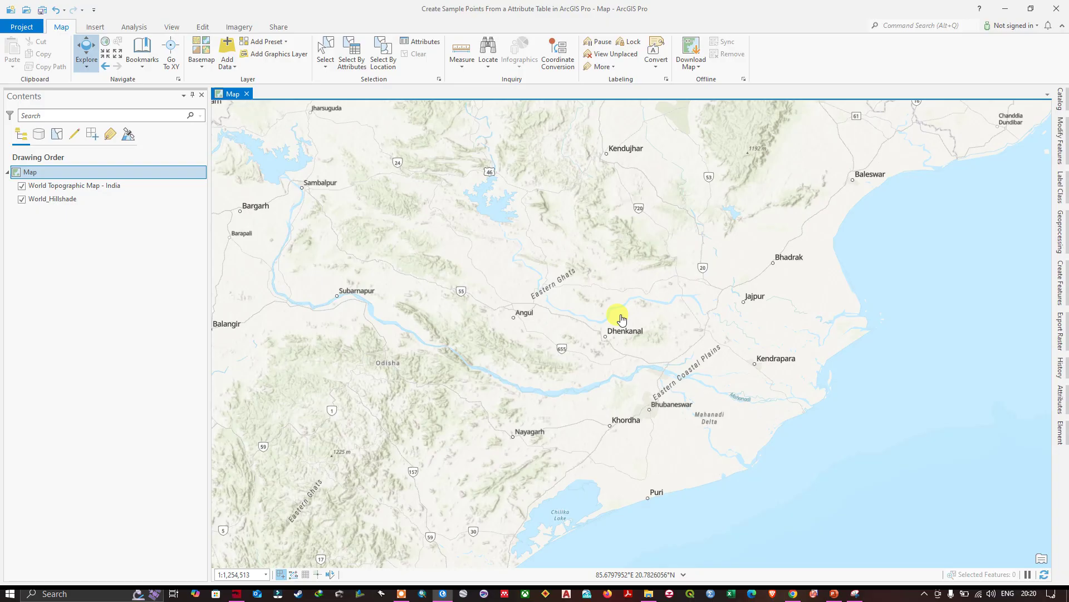
# Step: Add Rainfall CSV.csv from the Excel_data folder to the map as a standalone table
pyautogui.click(231, 69)
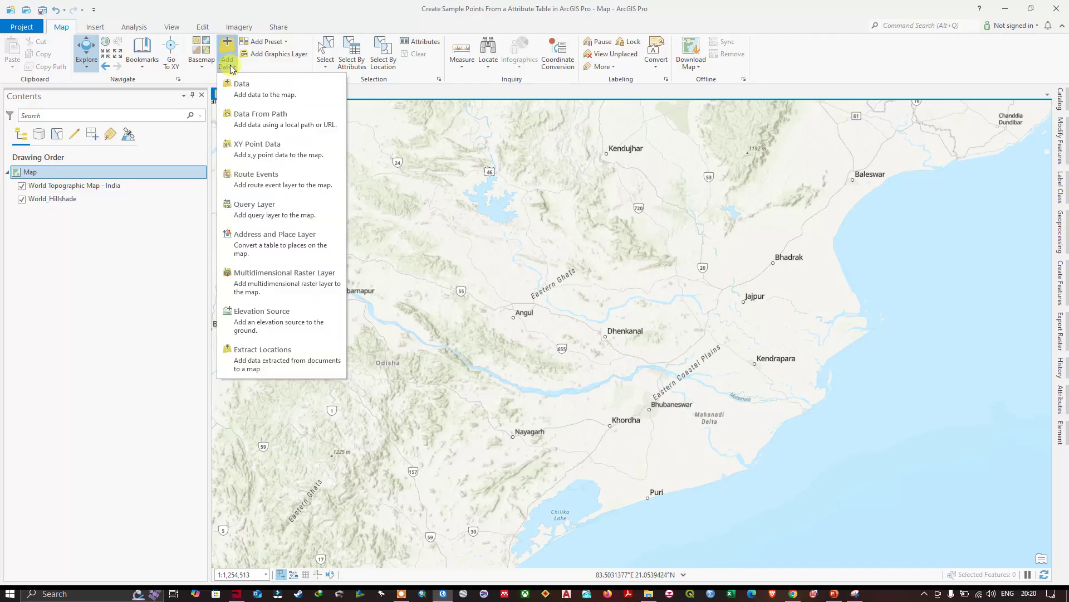
pyautogui.click(271, 94)
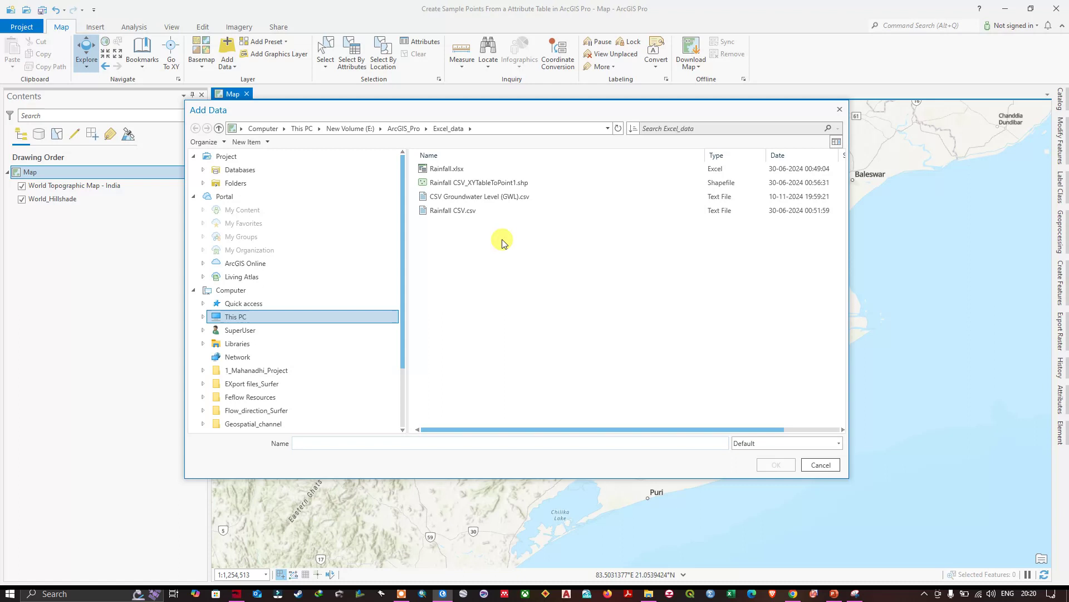
pyautogui.click(462, 211)
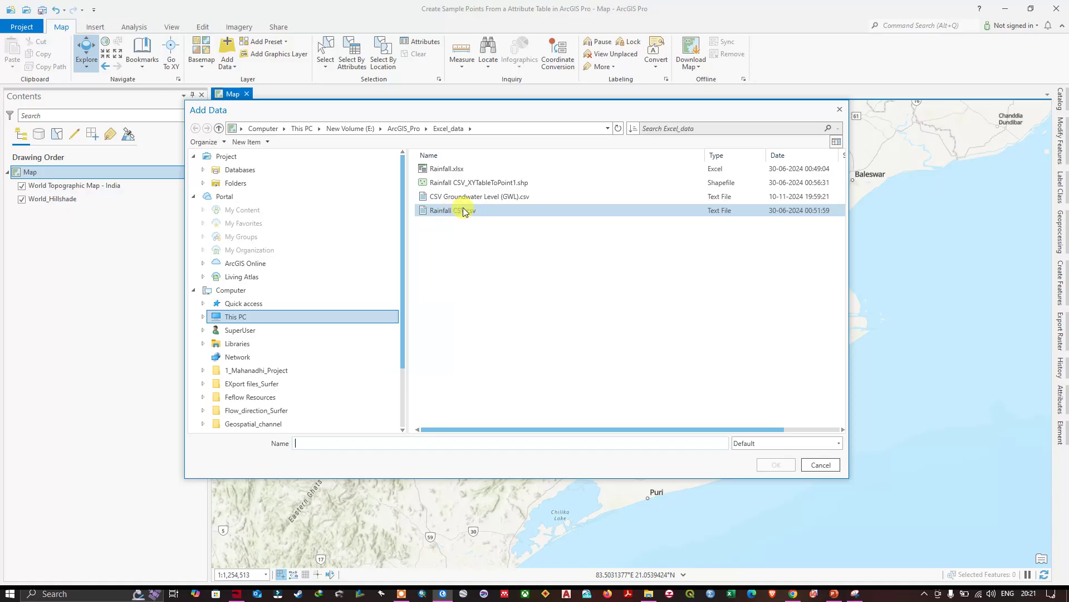
pyautogui.click(463, 212)
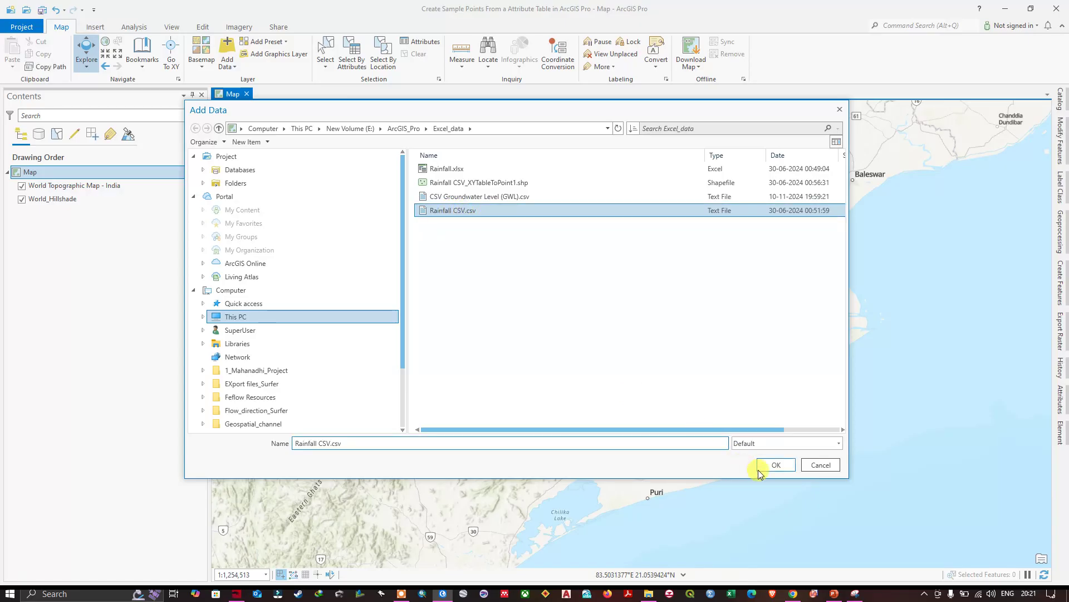
pyautogui.click(776, 465)
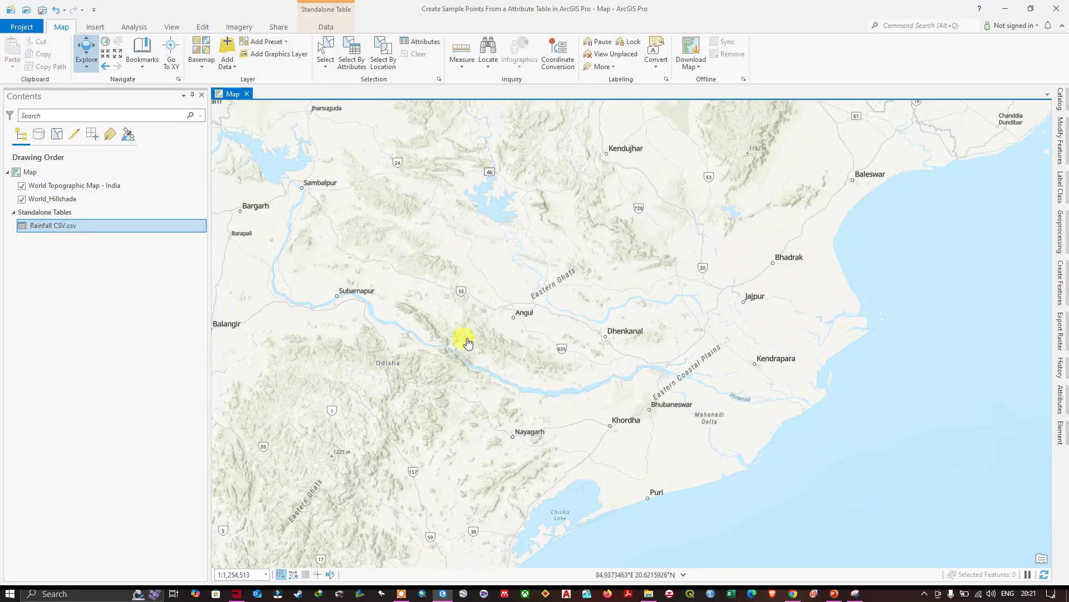
pyautogui.click(64, 227)
pyautogui.rightClick(55, 226)
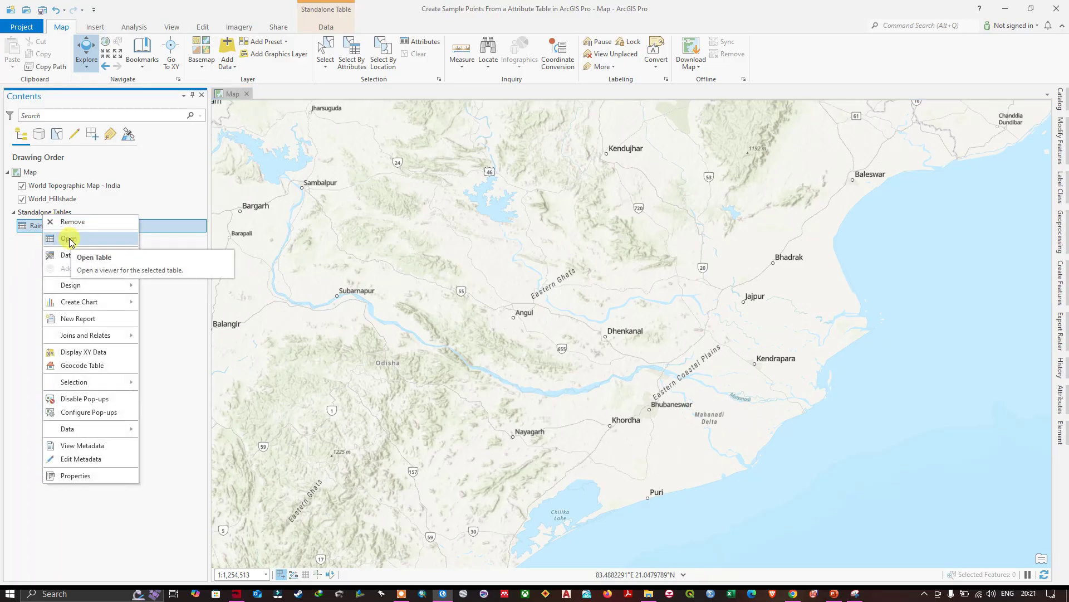
pyautogui.click(71, 240)
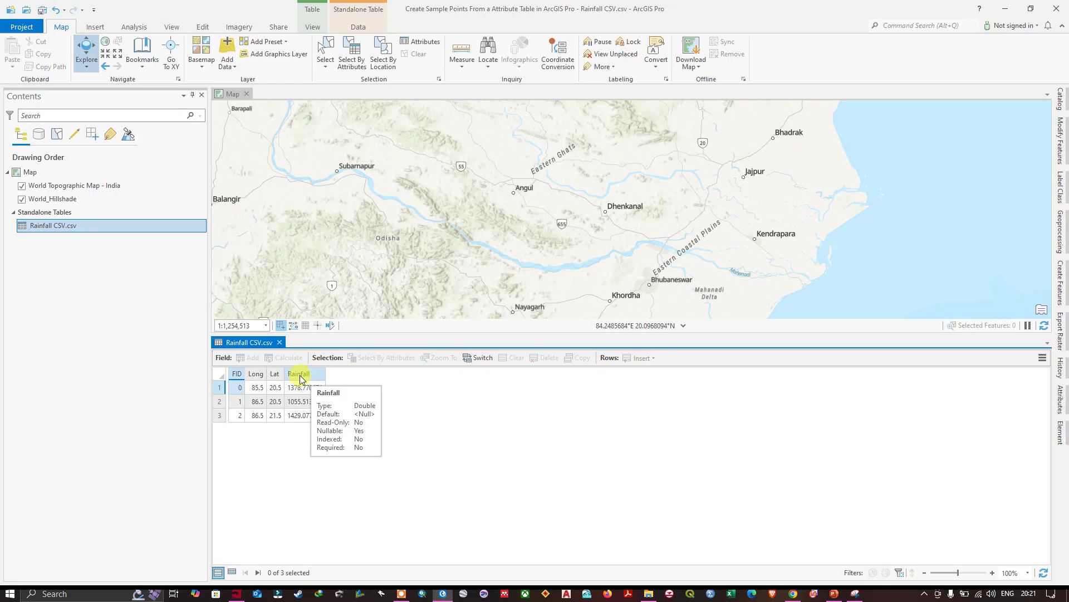
pyautogui.click(280, 343)
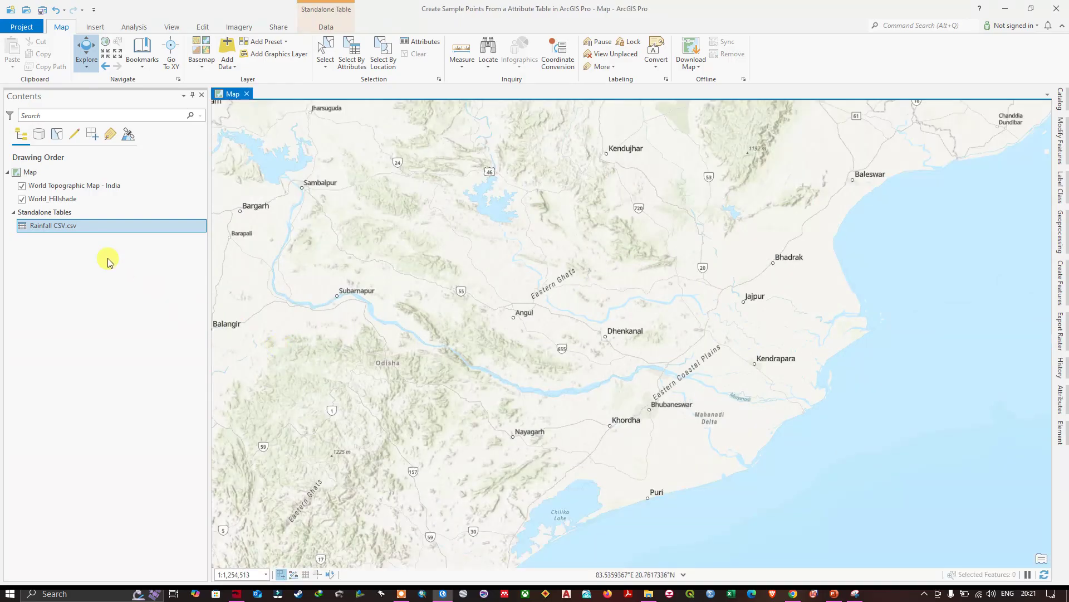
# Step: Open Display XY Data for Rainfall CSV.csv, using Long as X and Lat as Y
pyautogui.rightClick(55, 229)
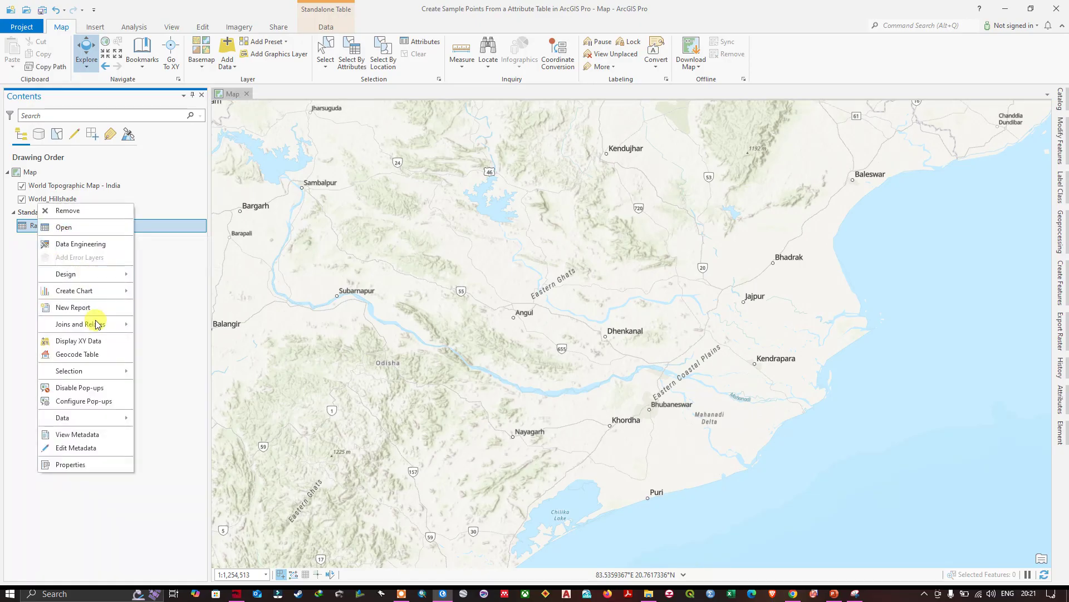
pyautogui.click(96, 343)
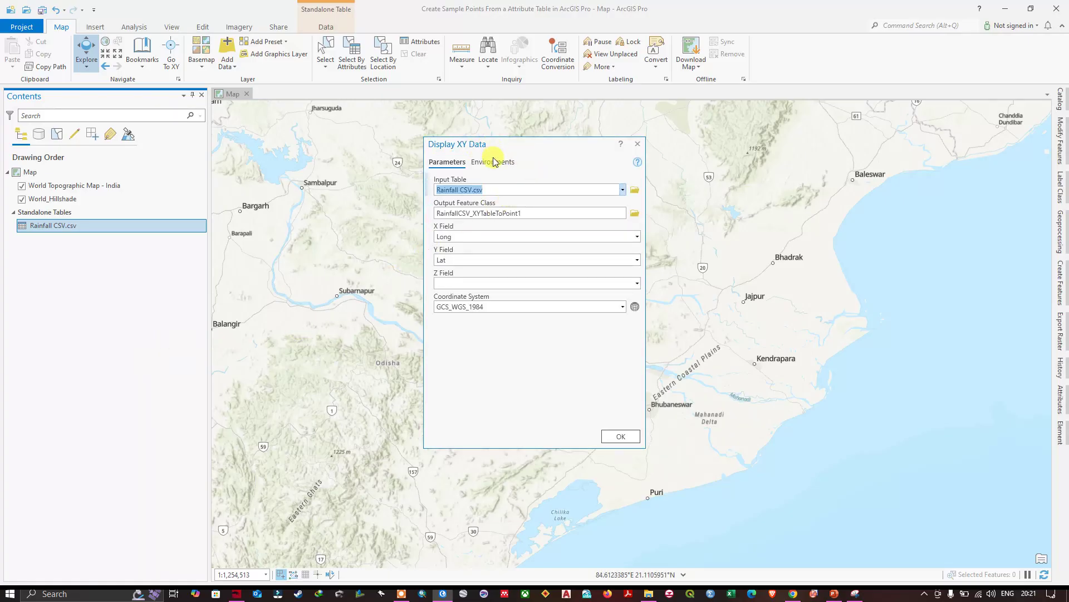
pyautogui.moveTo(451, 179)
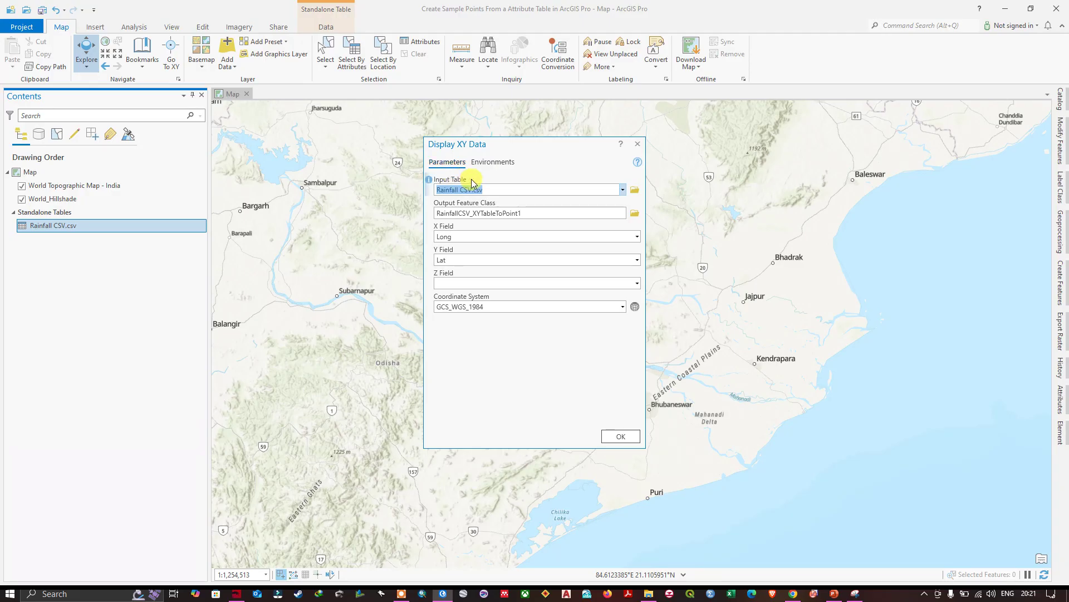
pyautogui.click(471, 189)
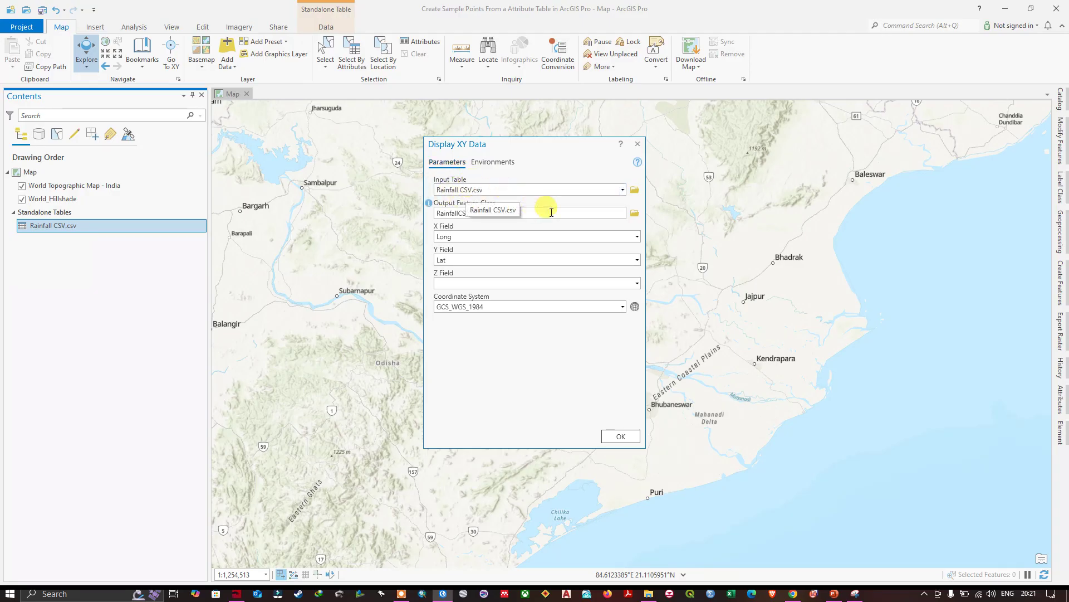
# Step: Save the output feature class as Sample points1.shp in the shapefiles folder
pyautogui.click(633, 214)
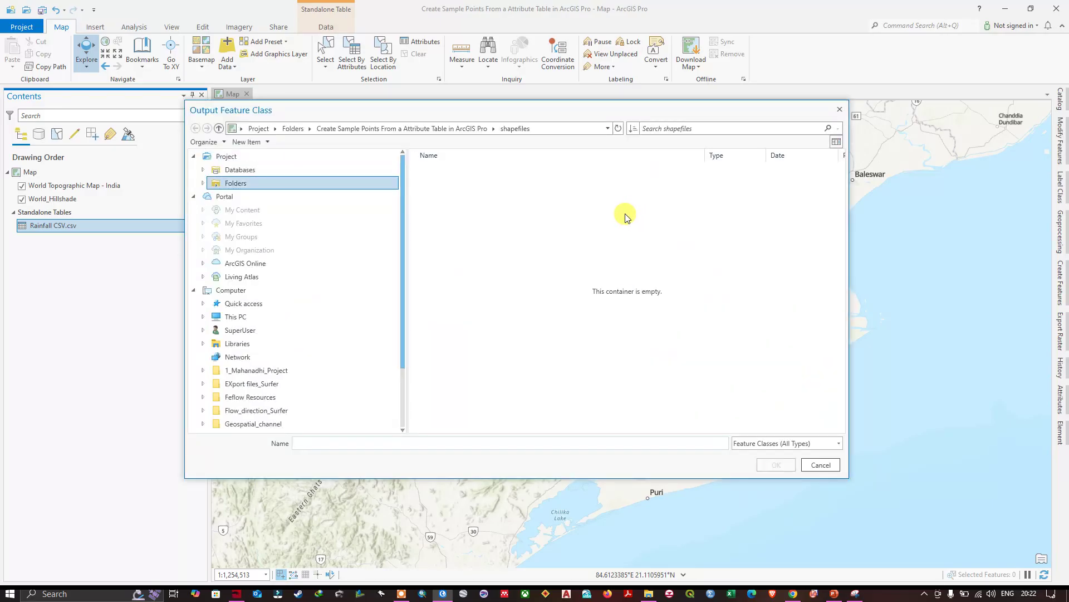
pyautogui.click(304, 443)
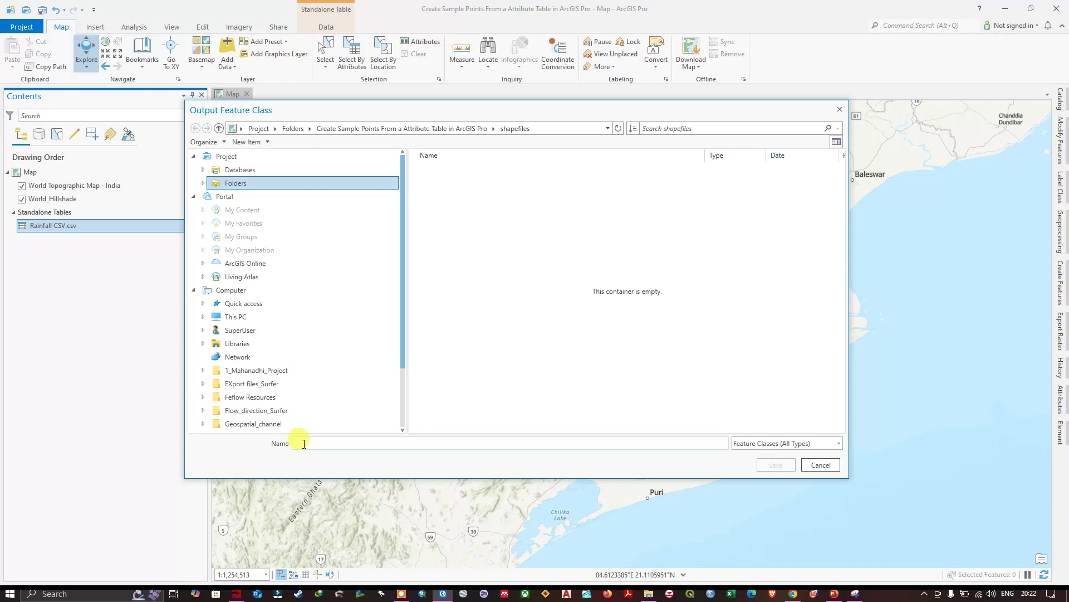
pyautogui.write('Sample points')
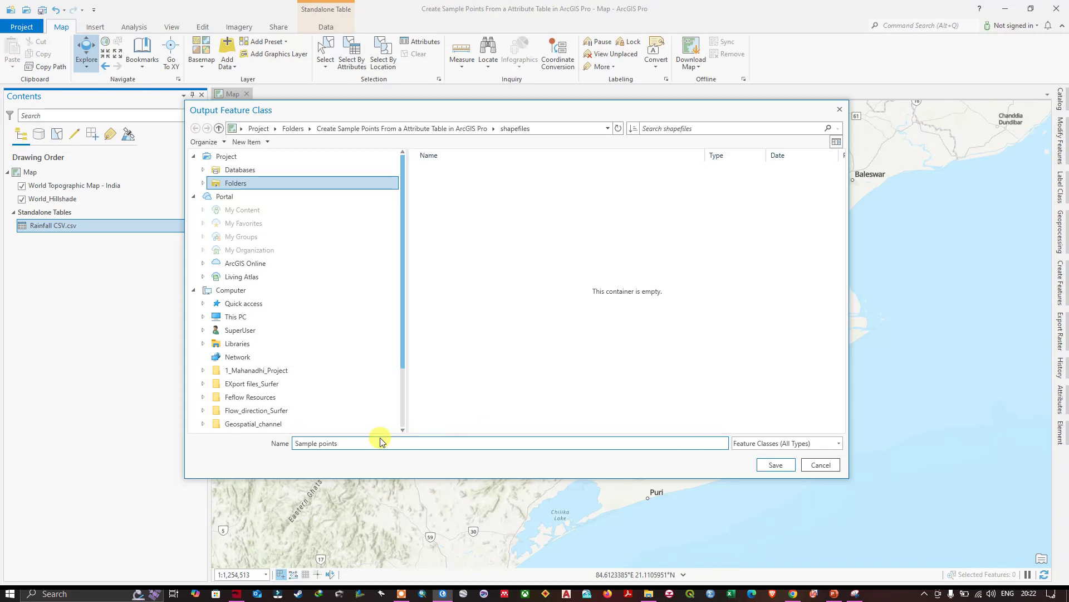
pyautogui.click(776, 465)
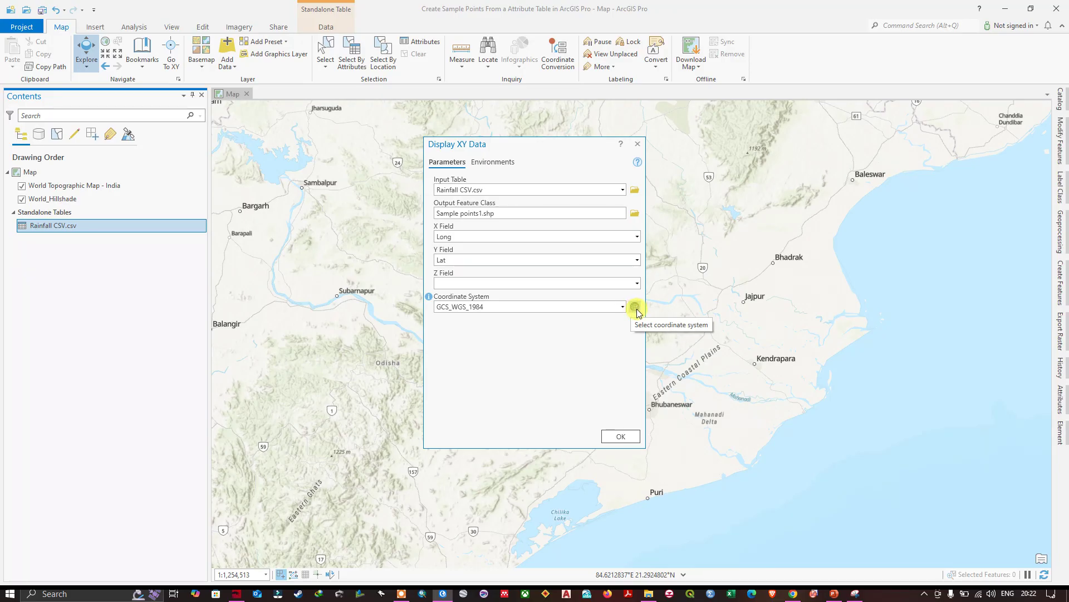
# Step: Browse Geographic Coordinate Systems > World and confirm WGS 1984 as the coordinate system
pyautogui.click(636, 309)
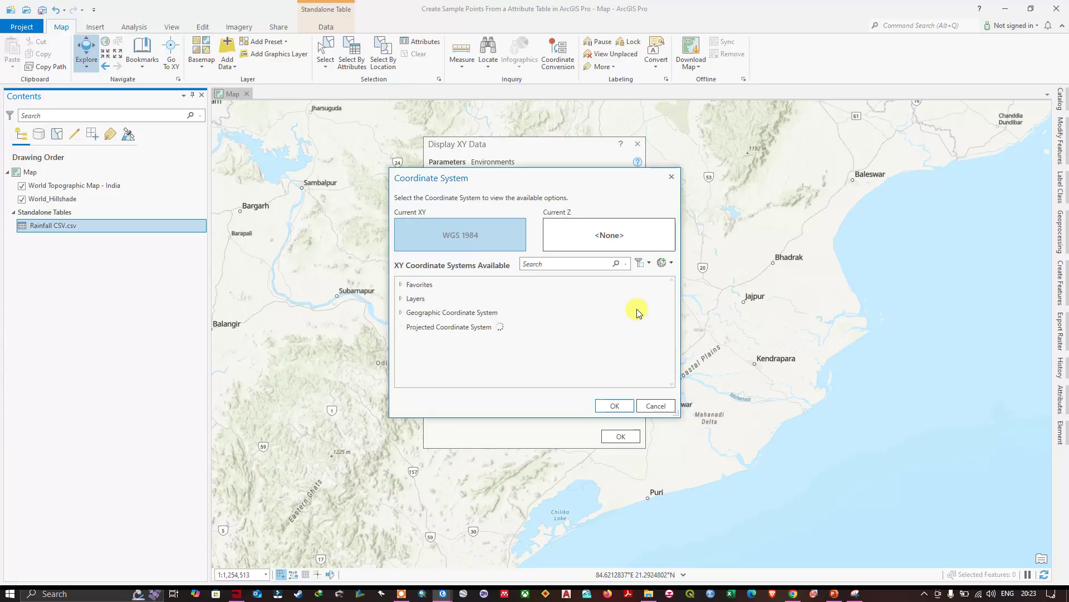
pyautogui.click(426, 341)
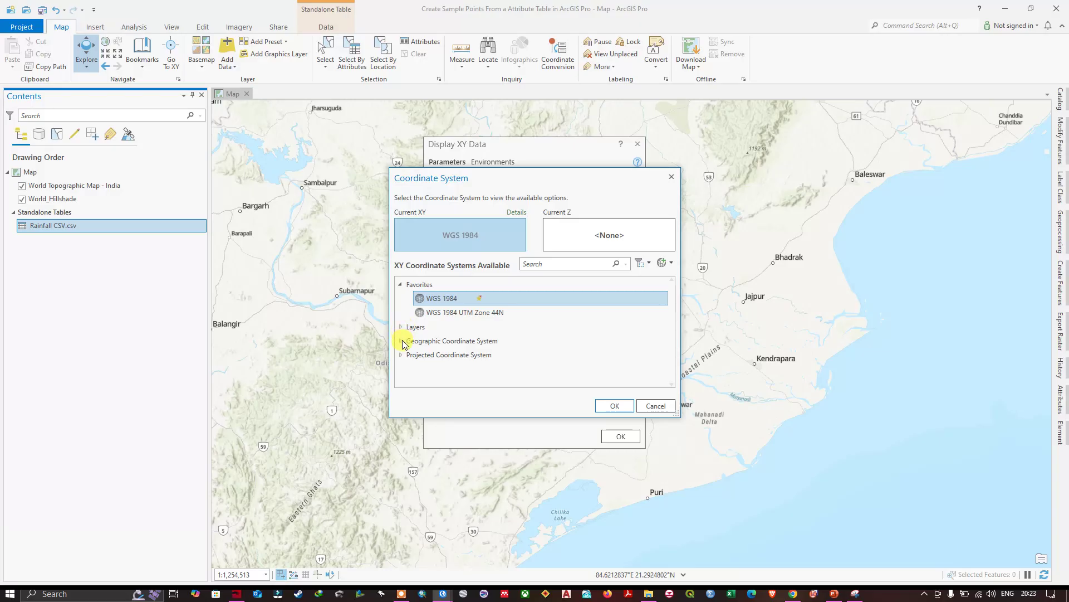
pyautogui.click(403, 342)
pyautogui.scroll(-3, 459, 351)
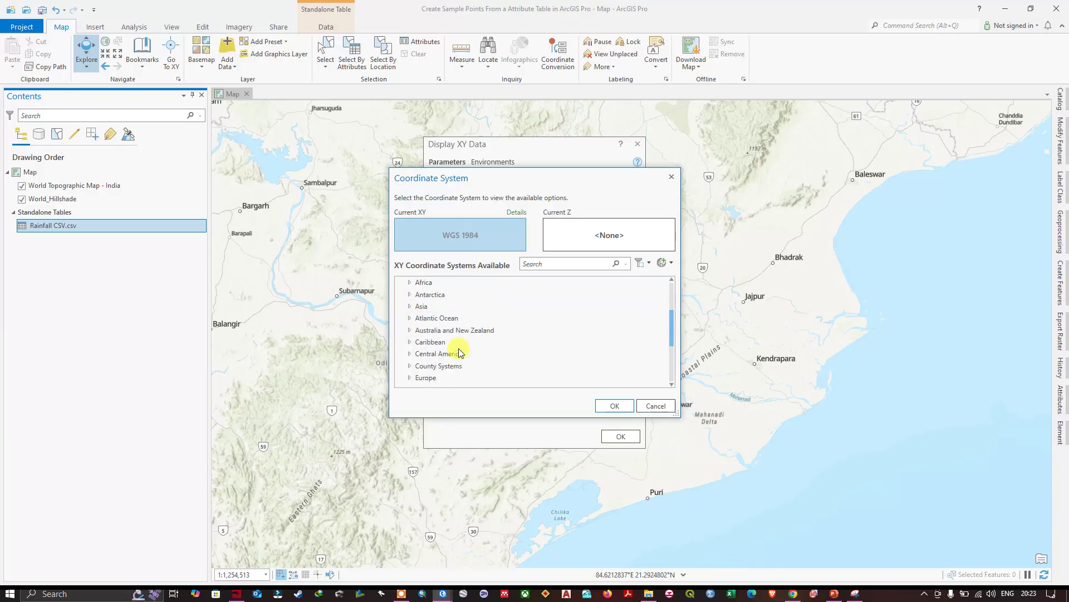
pyautogui.scroll(-3, 459, 352)
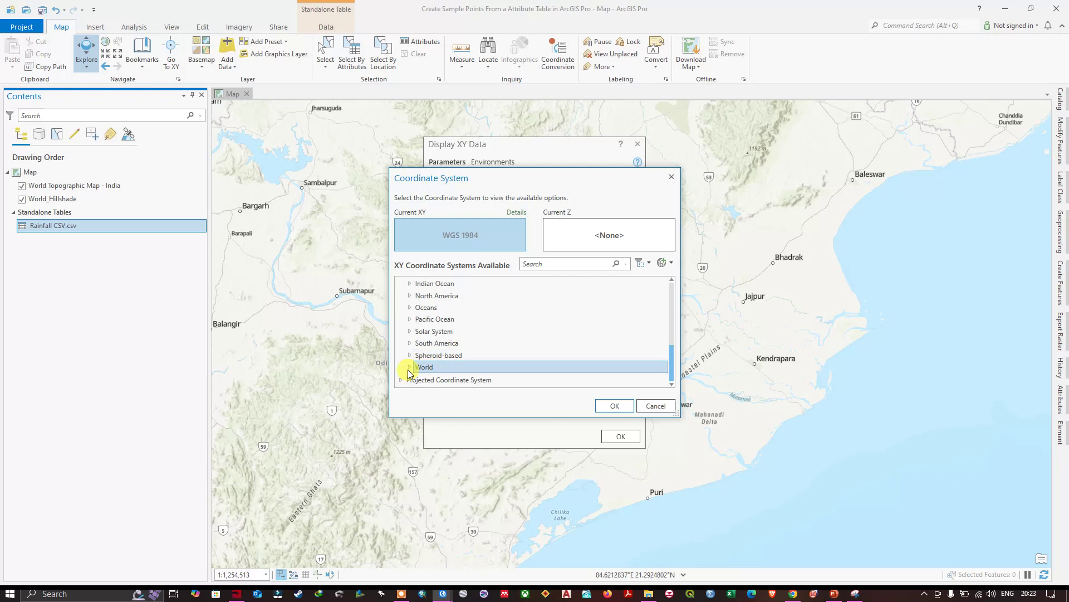
pyautogui.click(410, 367)
pyautogui.scroll(-3, 452, 355)
pyautogui.scroll(-2, 457, 357)
pyautogui.scroll(-3, 457, 357)
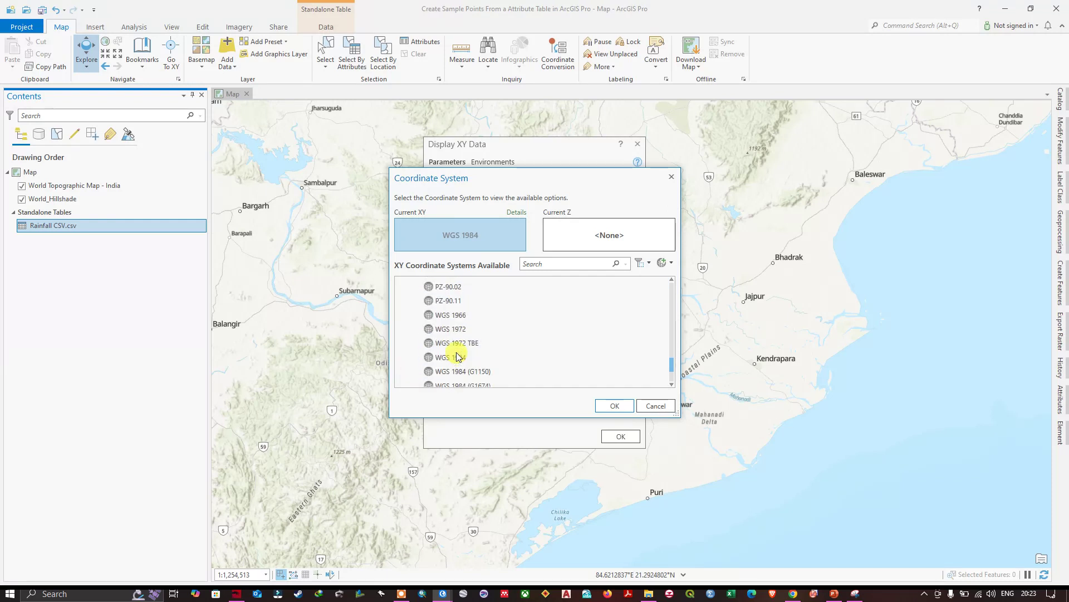
pyautogui.scroll(-2, 457, 357)
pyautogui.scroll(1, 457, 334)
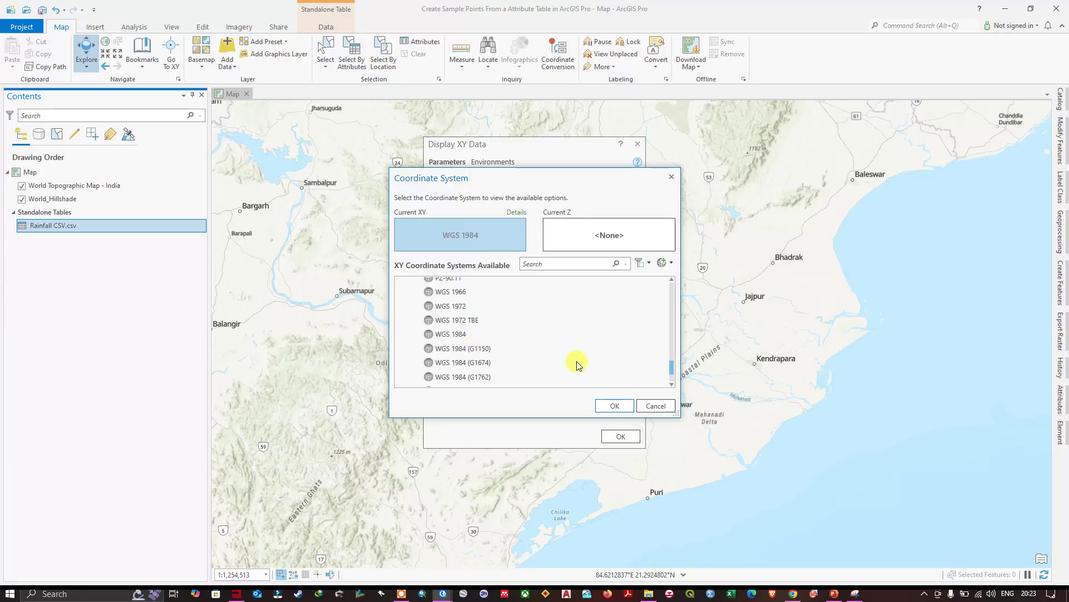
pyautogui.scroll(-2, 551, 356)
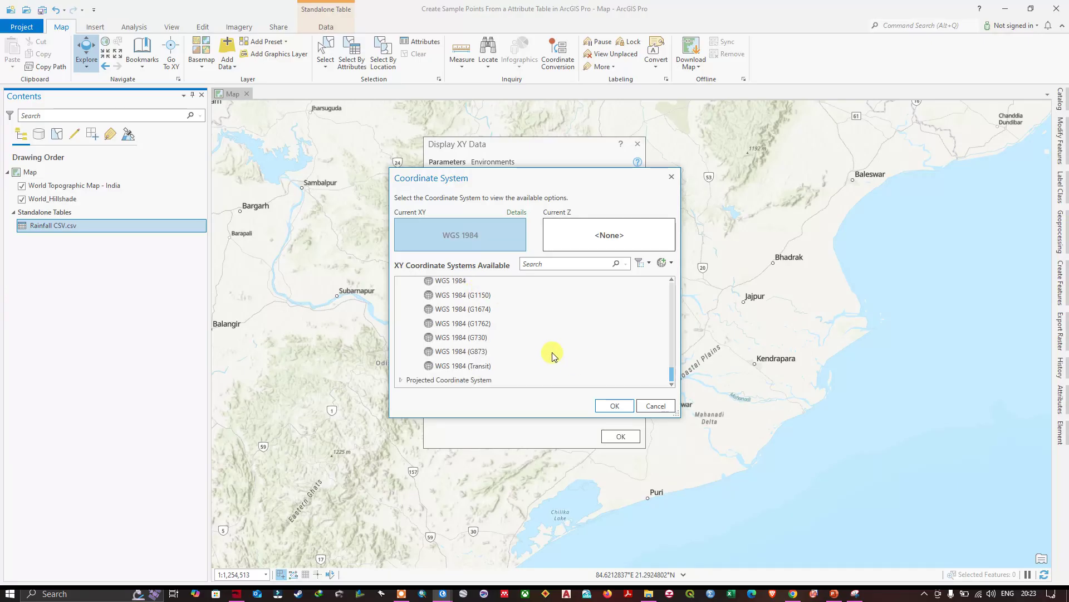
pyautogui.click(401, 383)
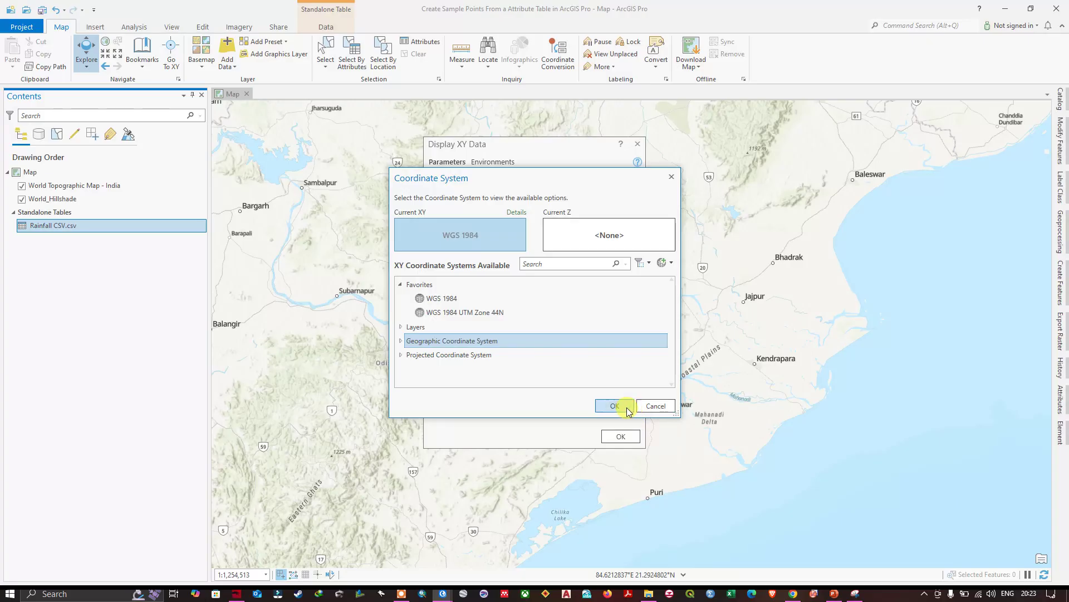
pyautogui.click(626, 408)
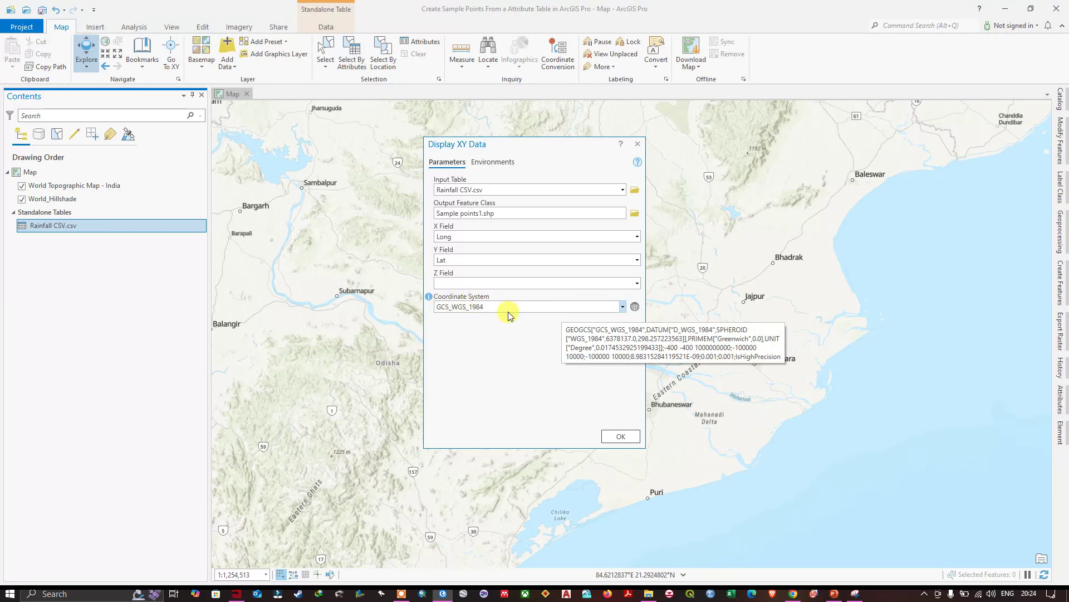
# Step: Run XY Table To Point to add the Sample points1 layer with three red points
pyautogui.click(619, 436)
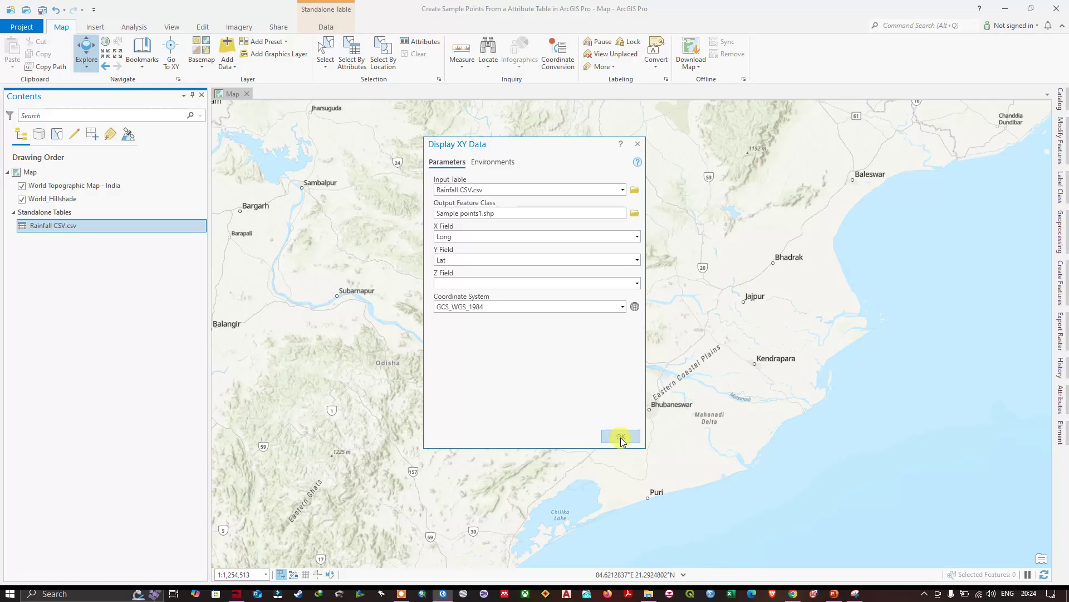
pyautogui.click(619, 436)
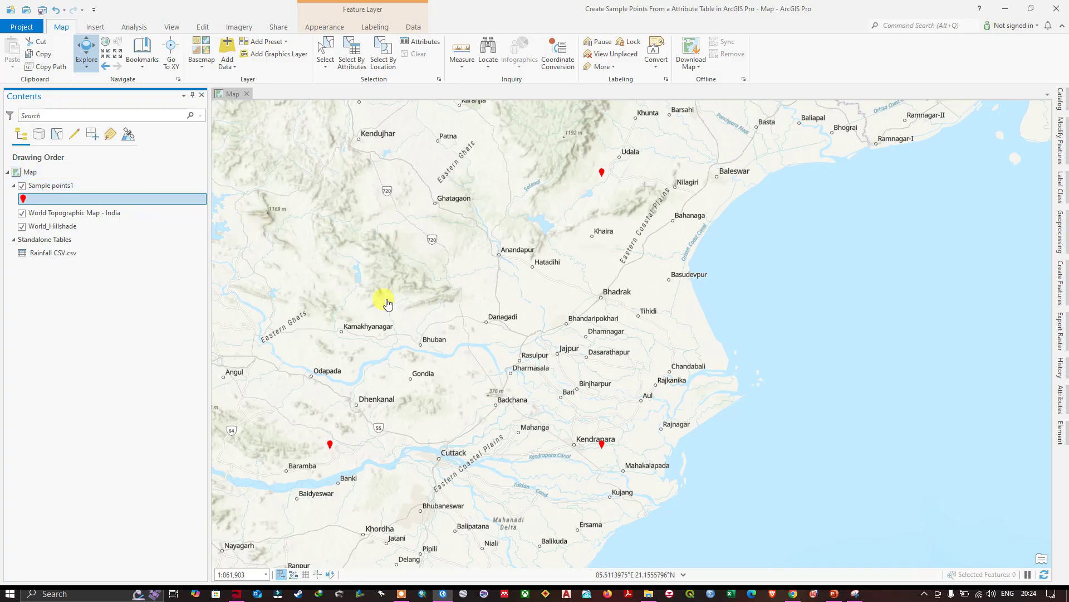
pyautogui.scroll(3, 616, 174)
pyautogui.scroll(3, 615, 174)
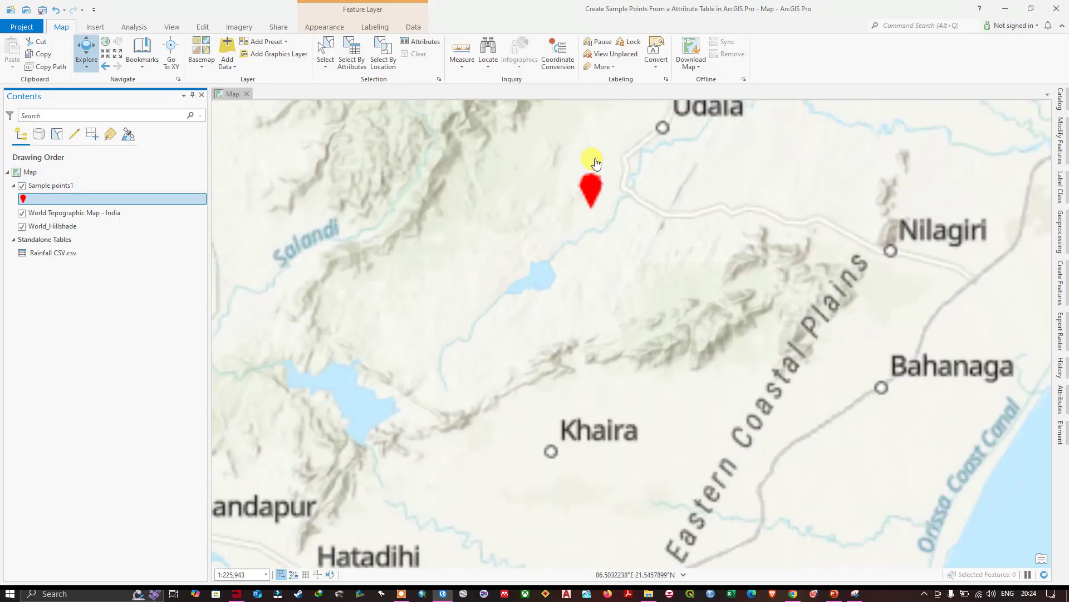
pyautogui.scroll(3, 601, 192)
pyautogui.scroll(-3, 591, 224)
pyautogui.scroll(-3, 591, 224)
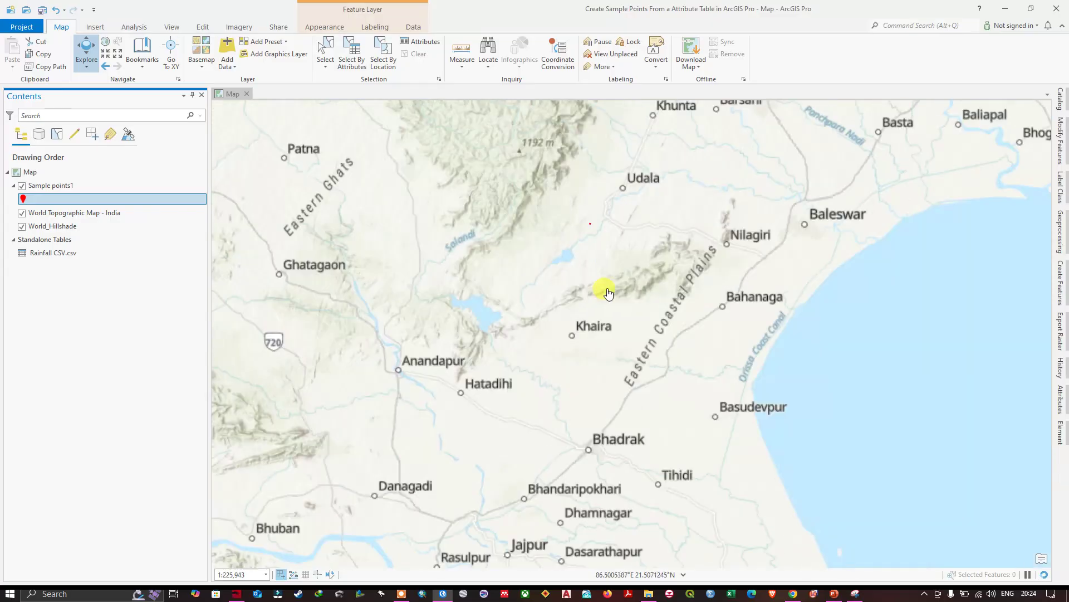
pyautogui.scroll(-3, 585, 234)
pyautogui.scroll(2, 585, 393)
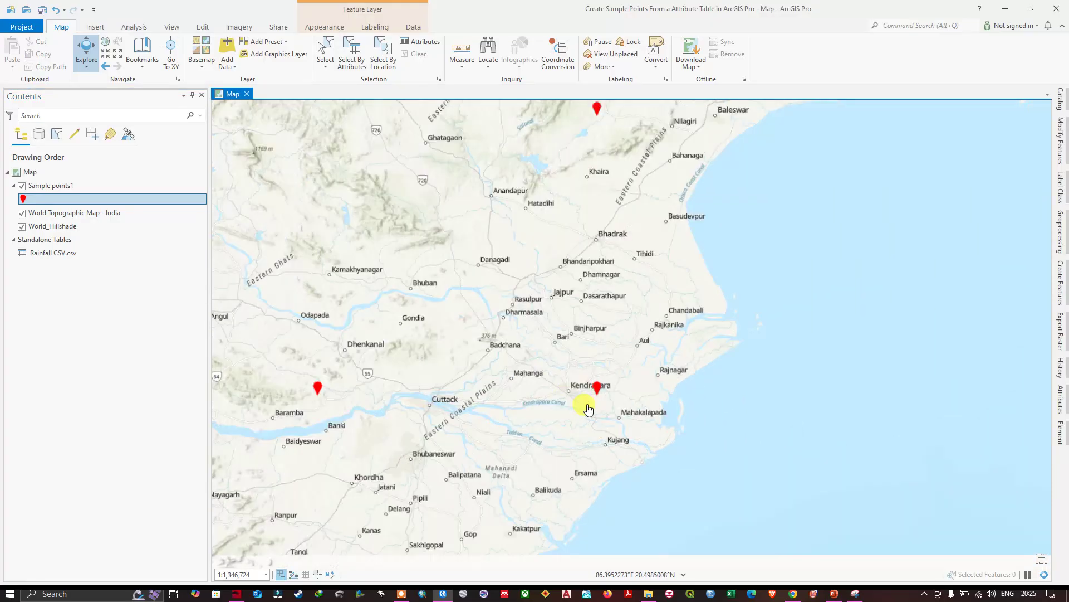
pyautogui.scroll(2, 584, 401)
pyautogui.scroll(1, 584, 401)
pyautogui.moveTo(658, 389); pyautogui.dragTo(725, 386)
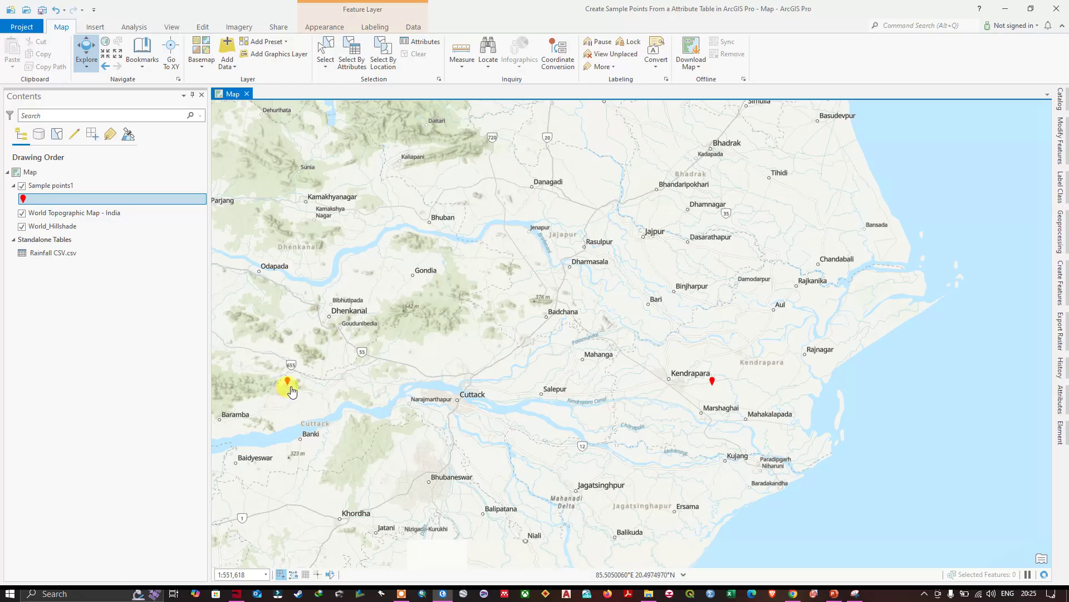
pyautogui.scroll(-1, 664, 409)
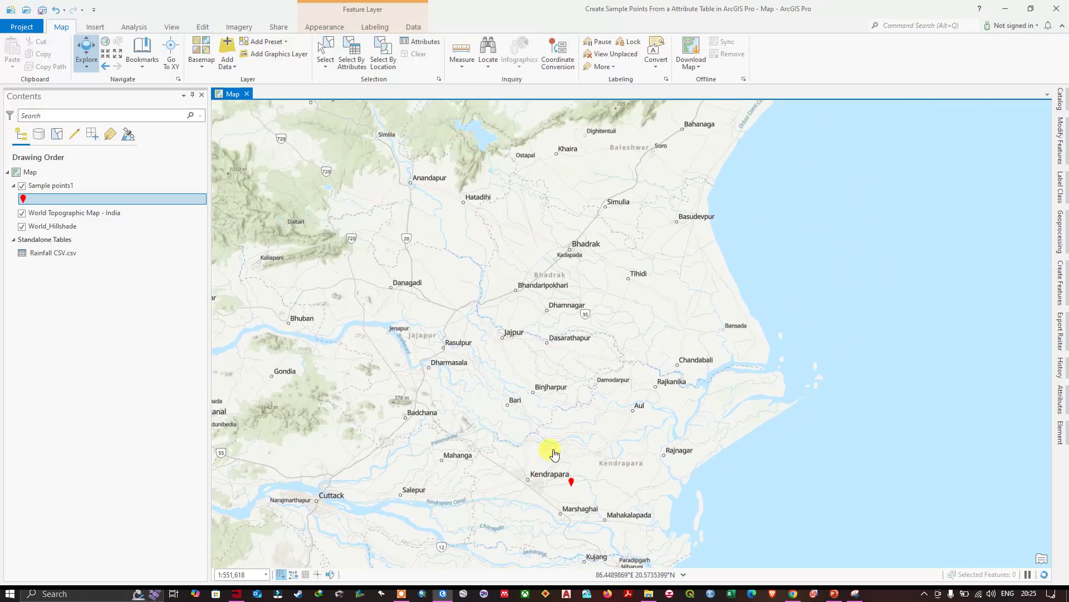
pyautogui.scroll(-1, 568, 422)
pyautogui.scroll(-1, 569, 424)
pyautogui.scroll(-1, 593, 375)
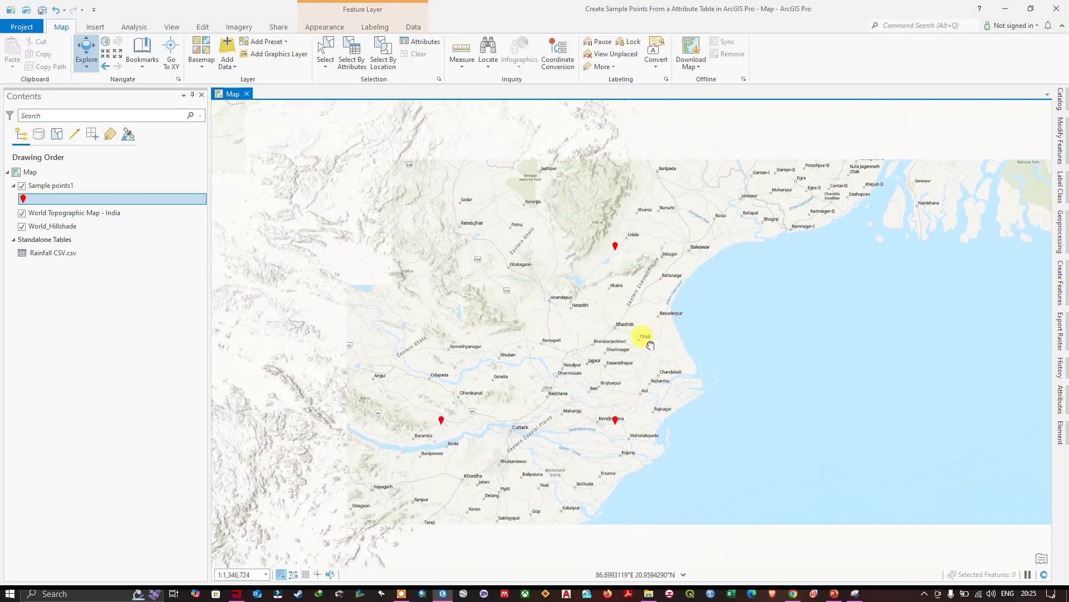